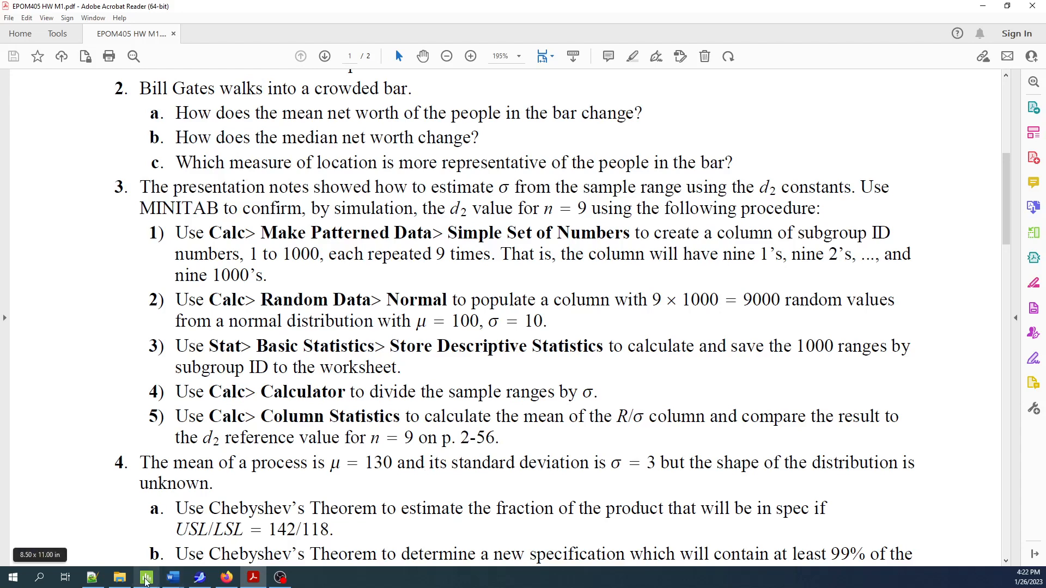
Switch to Minitab and generate 9 rows of normal random data in column C2 with mean 100 and standard deviation 10
click(147, 578)
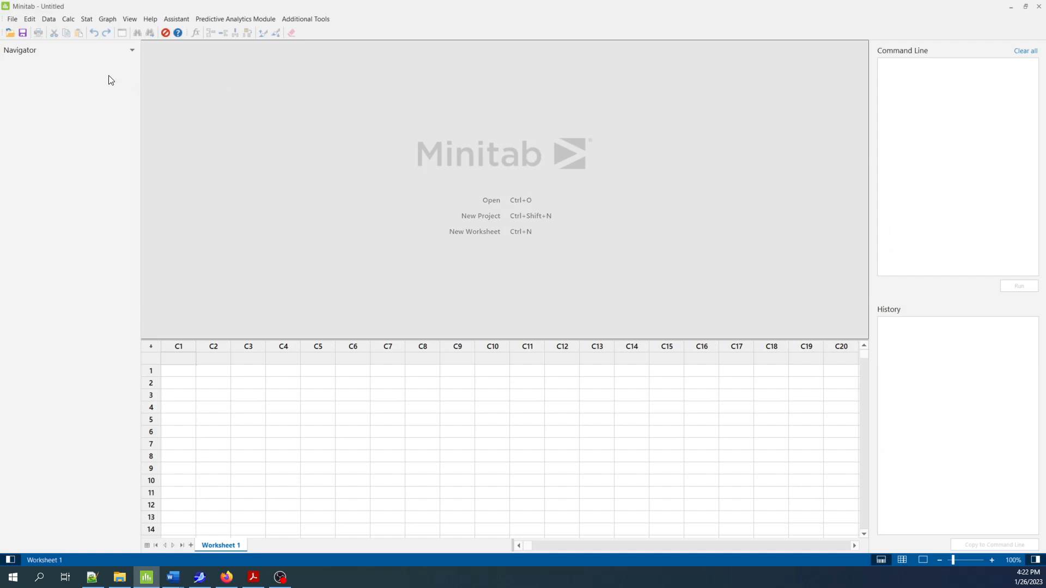
click(69, 19)
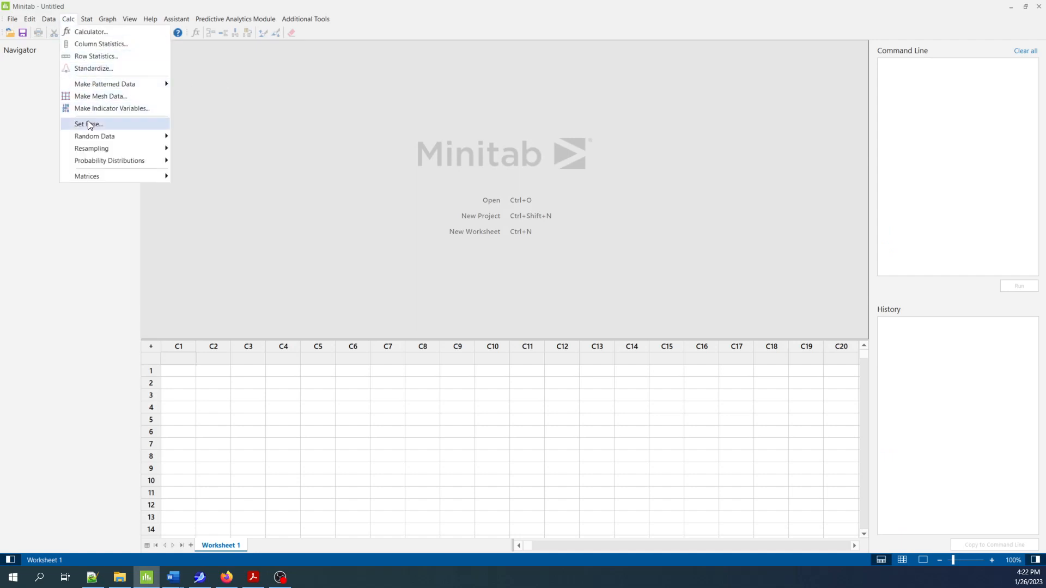
mouse_move(90, 138)
click(208, 164)
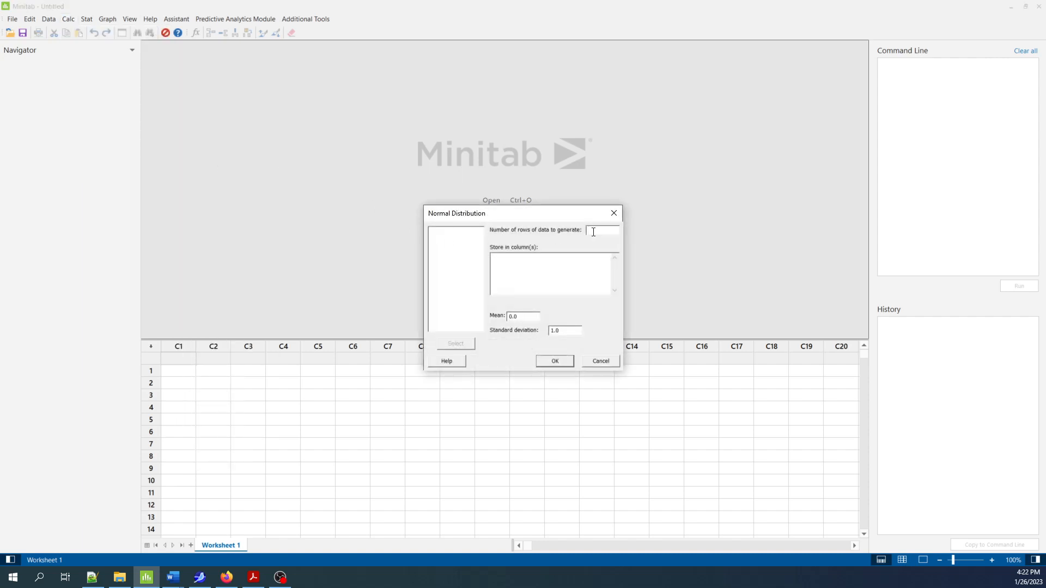
text(9)
text(c2)
drag(530, 317, 509, 317)
text(100)
key(Tab)
text(10)
click(556, 361)
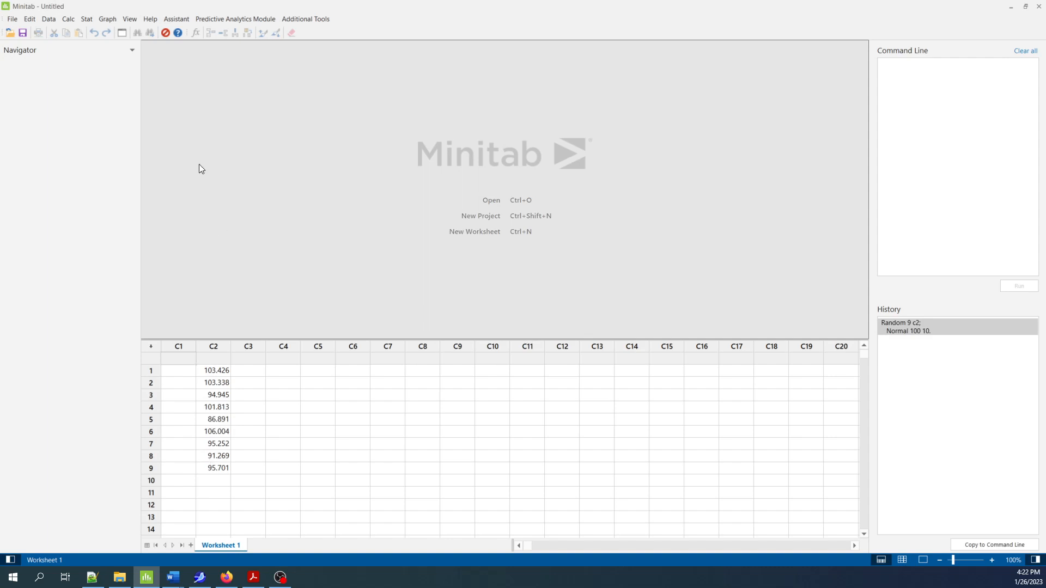
Store descriptive statistics for column C2 with only Range selected, turning off Mean and N nonmissing
click(86, 18)
mouse_move(96, 32)
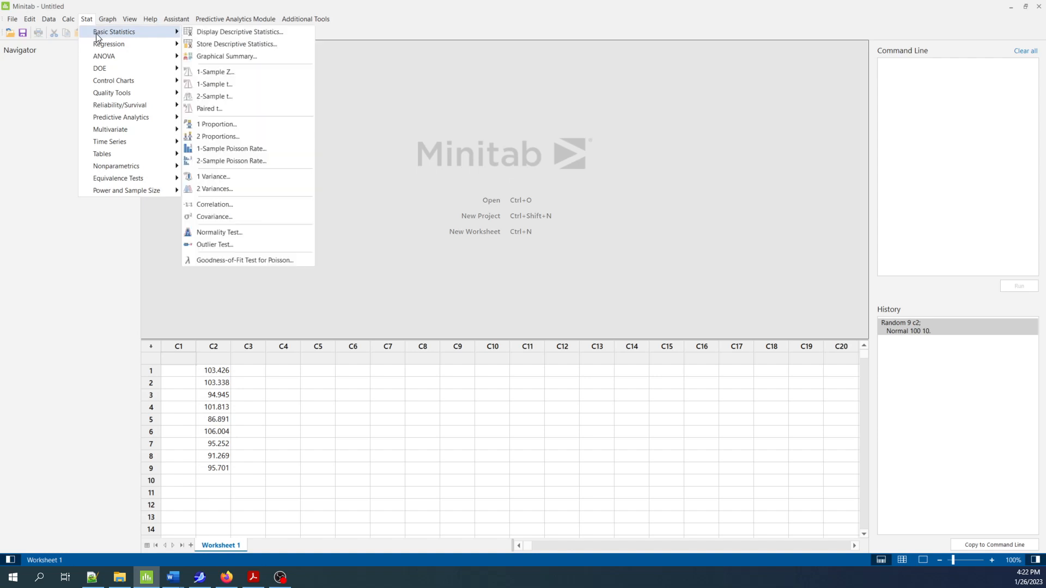
click(253, 46)
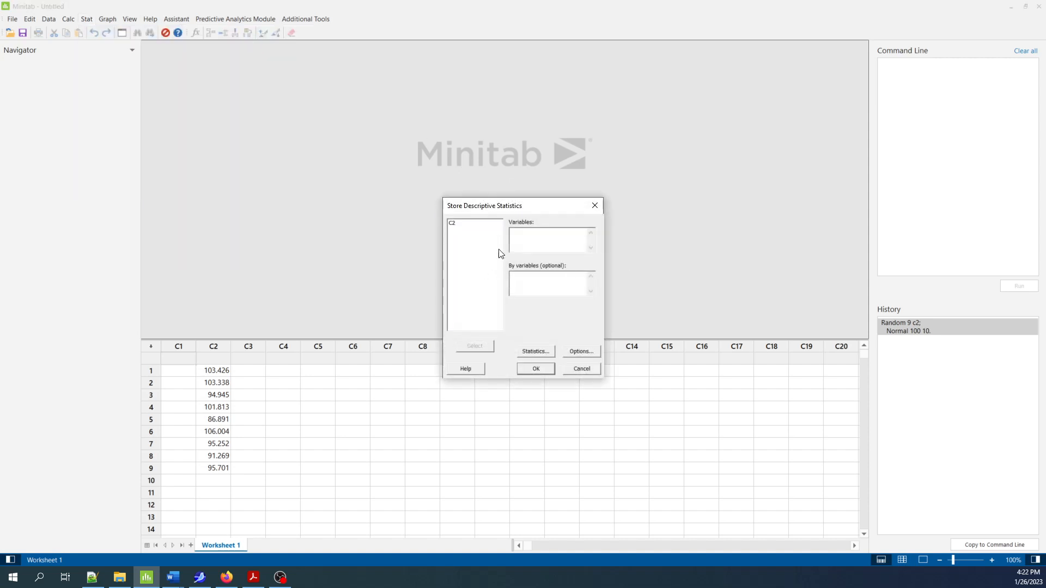
double_click(451, 224)
click(531, 351)
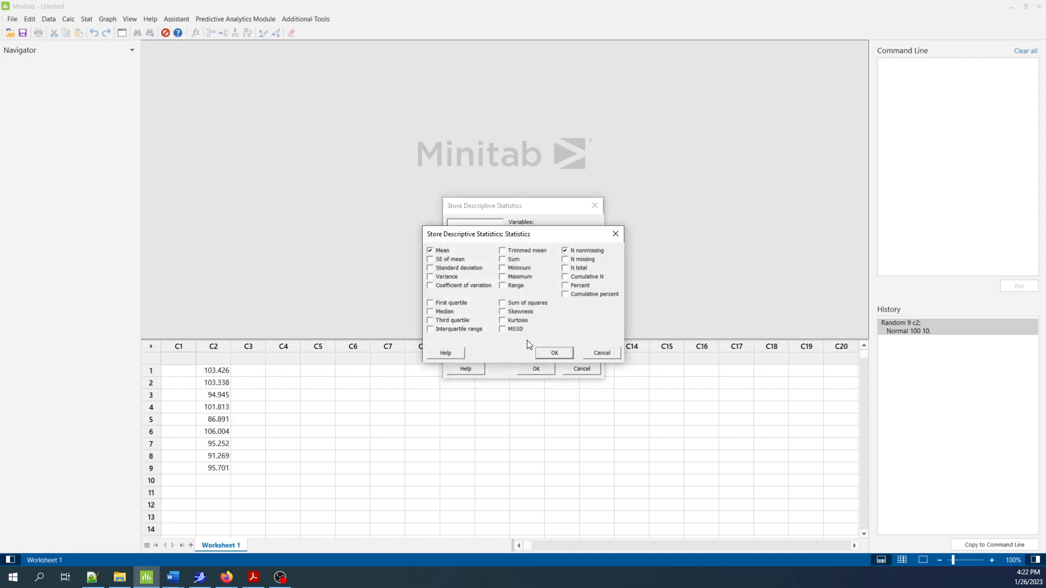
click(502, 286)
click(431, 250)
click(565, 251)
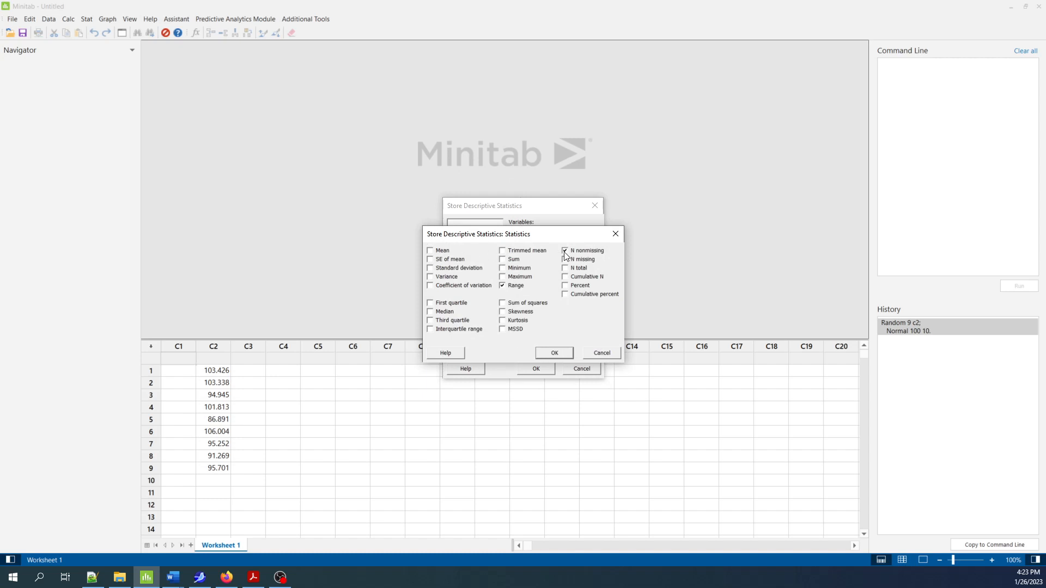
click(553, 354)
click(542, 370)
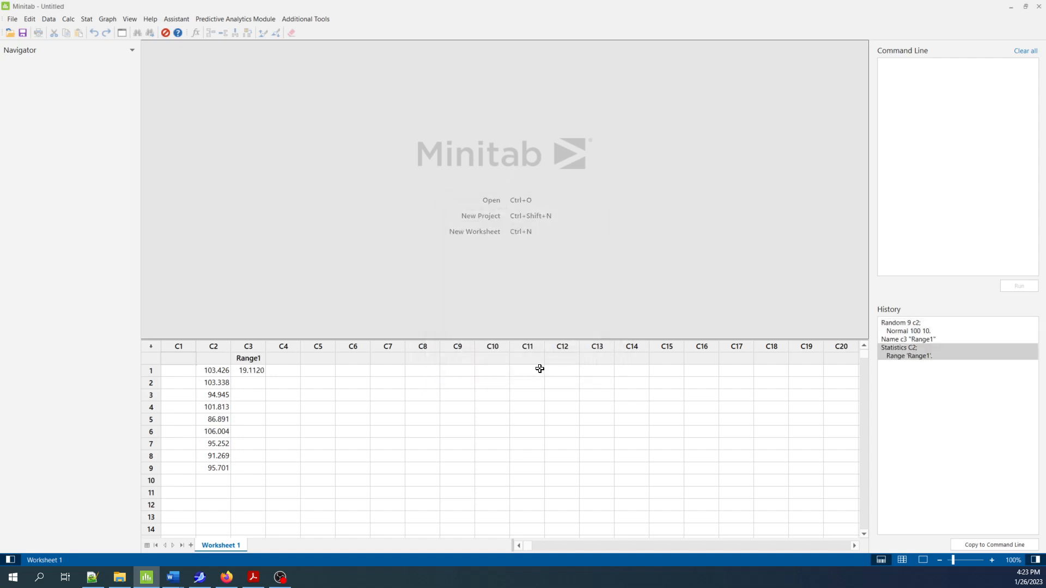
Name column C1 ID and column C2 Msmt, and clear the name of column C3
click(252, 374)
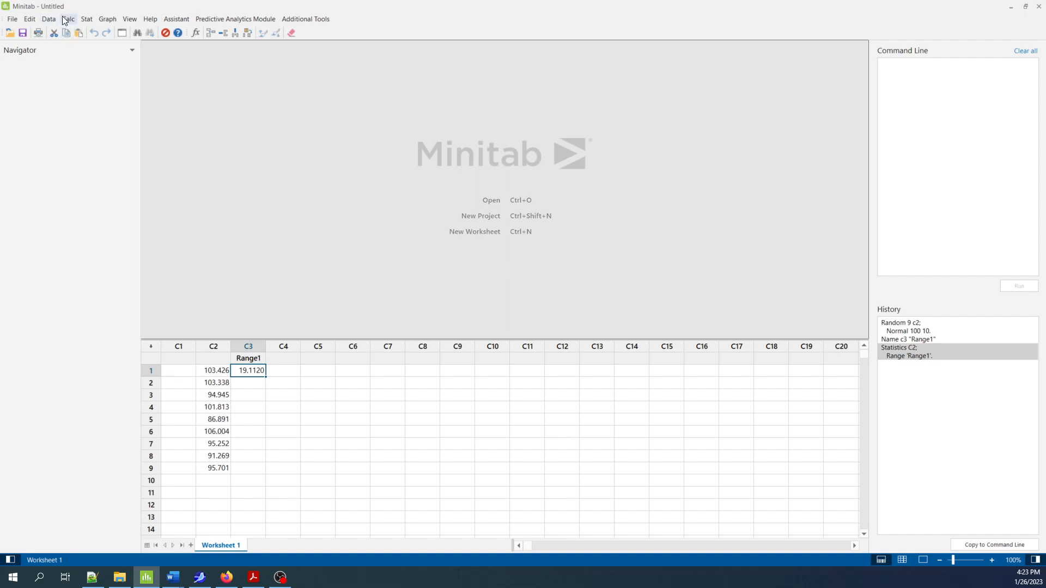
click(175, 357)
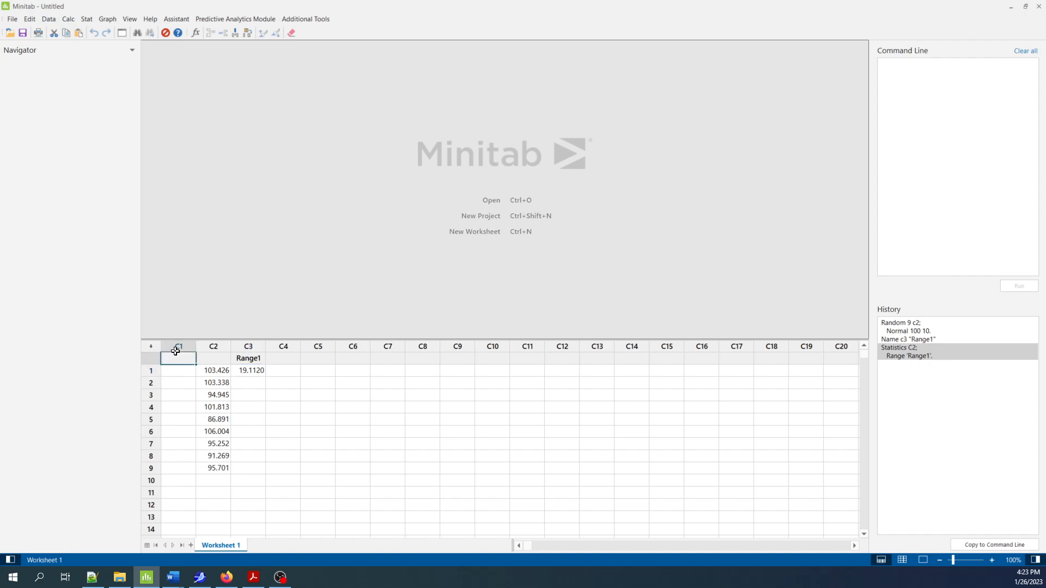
text(ID)
key(Tab)
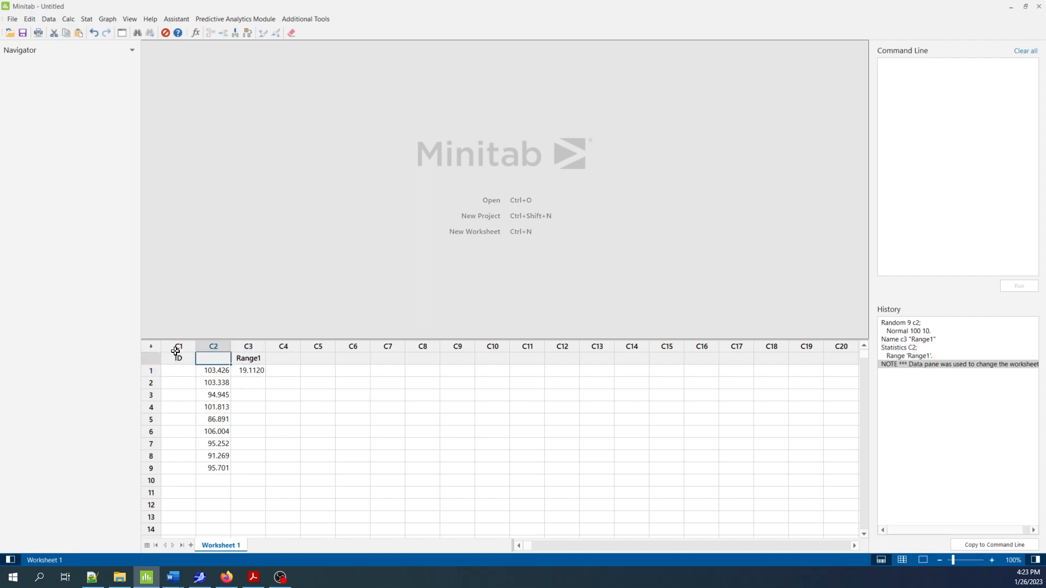
text(Msmt)
key(Tab)
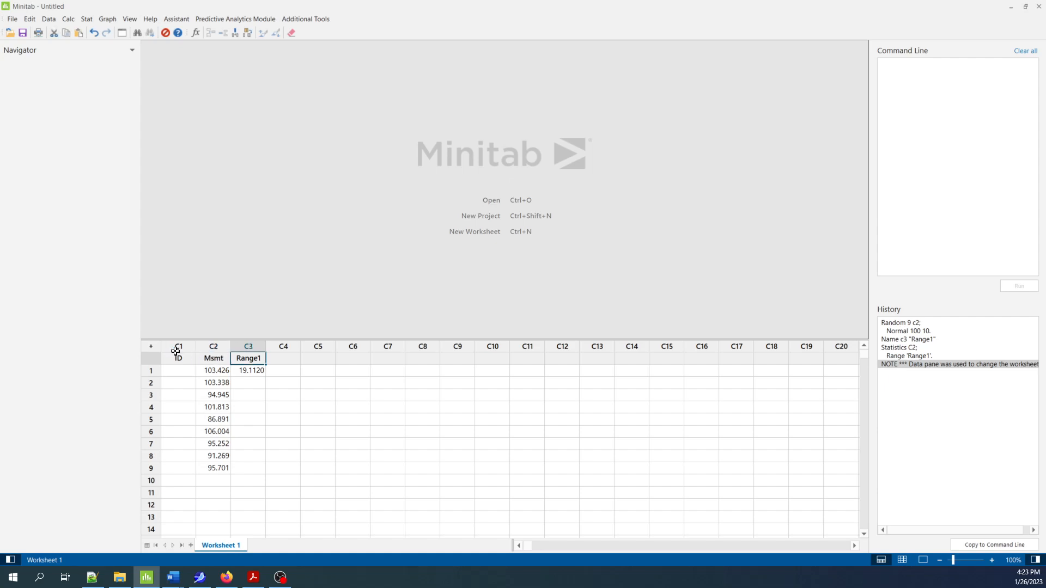
text(Ra)
key(BackSpace)
key(BackSpace)
click(324, 407)
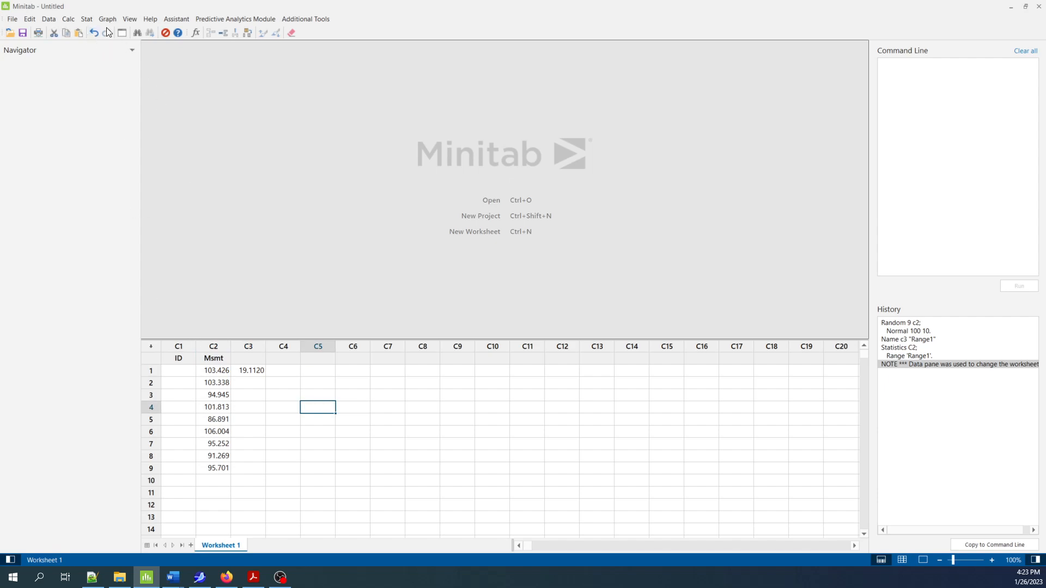
Fill column C1 with a simple set of numbers from 1 to 1000, listing each value 9 times
click(68, 19)
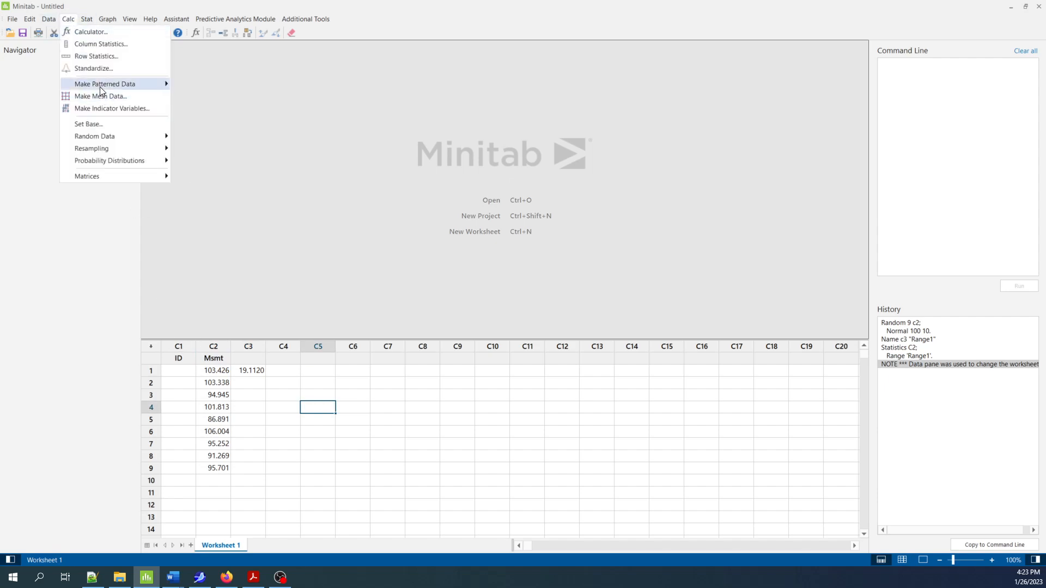
mouse_move(101, 85)
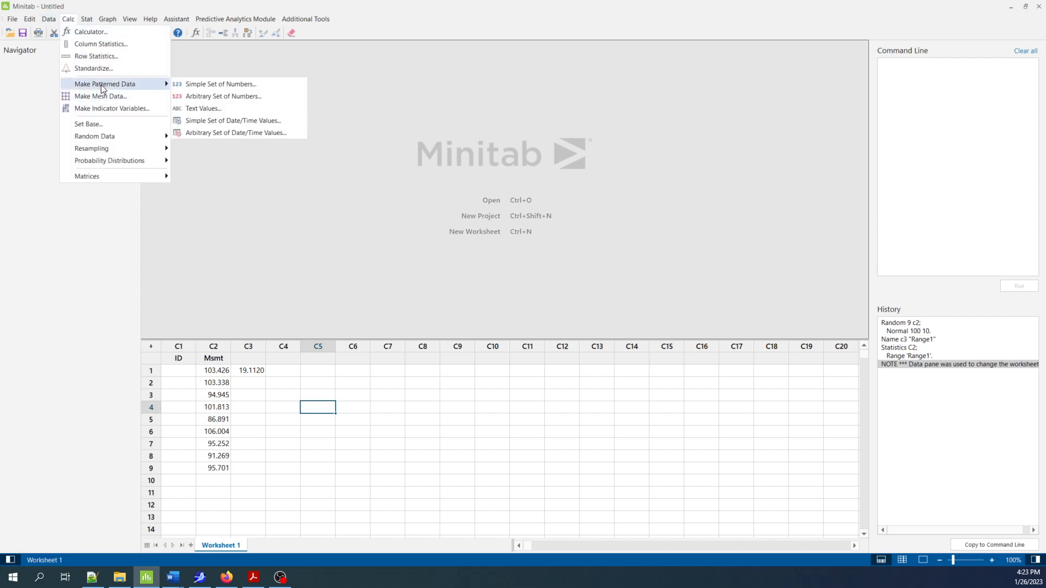
click(234, 83)
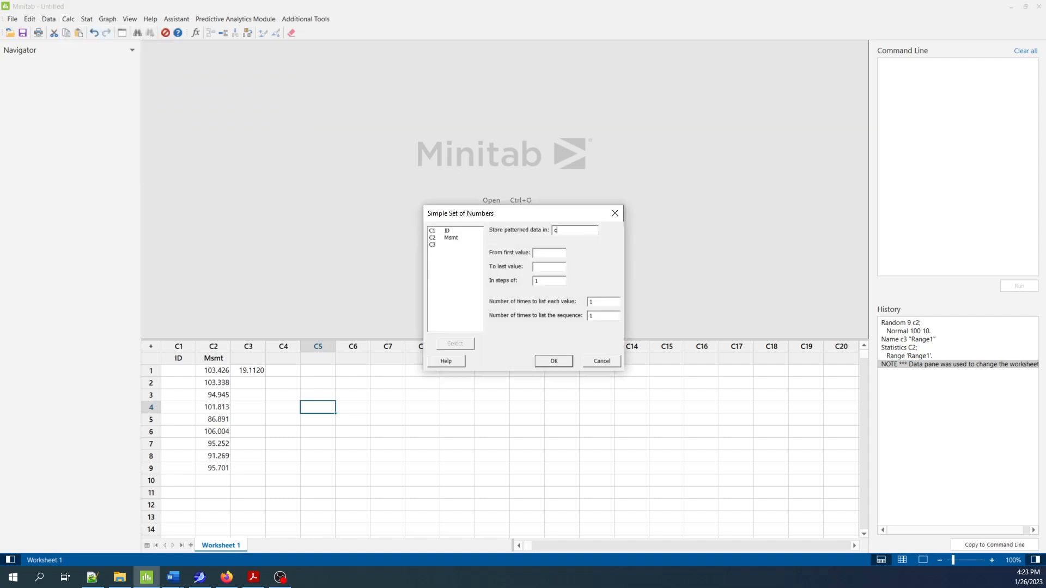
text(c1)
click(542, 252)
text(1)
text(1000)
double_click(606, 301)
text(9)
click(553, 360)
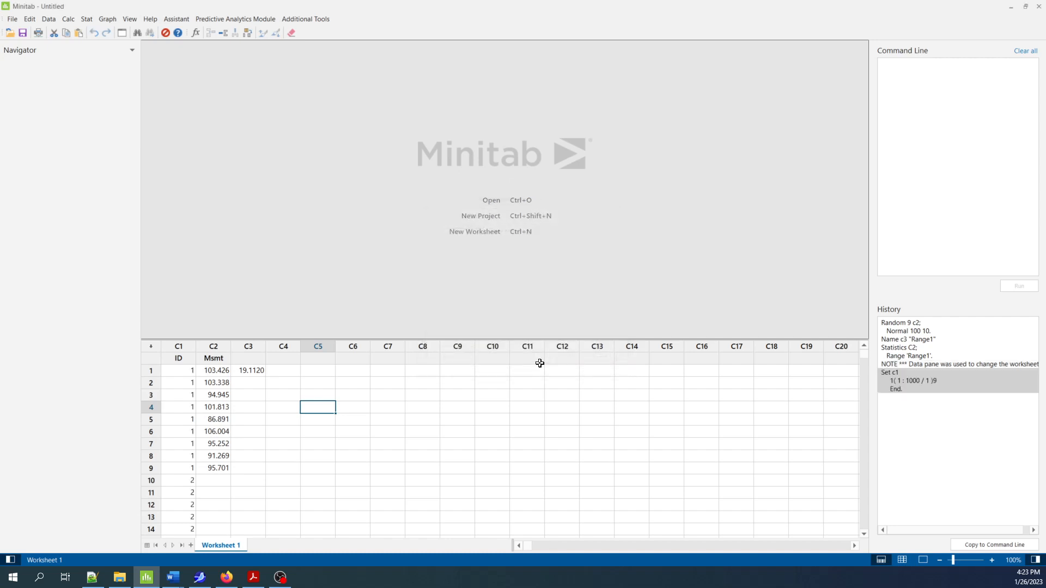
click(180, 346)
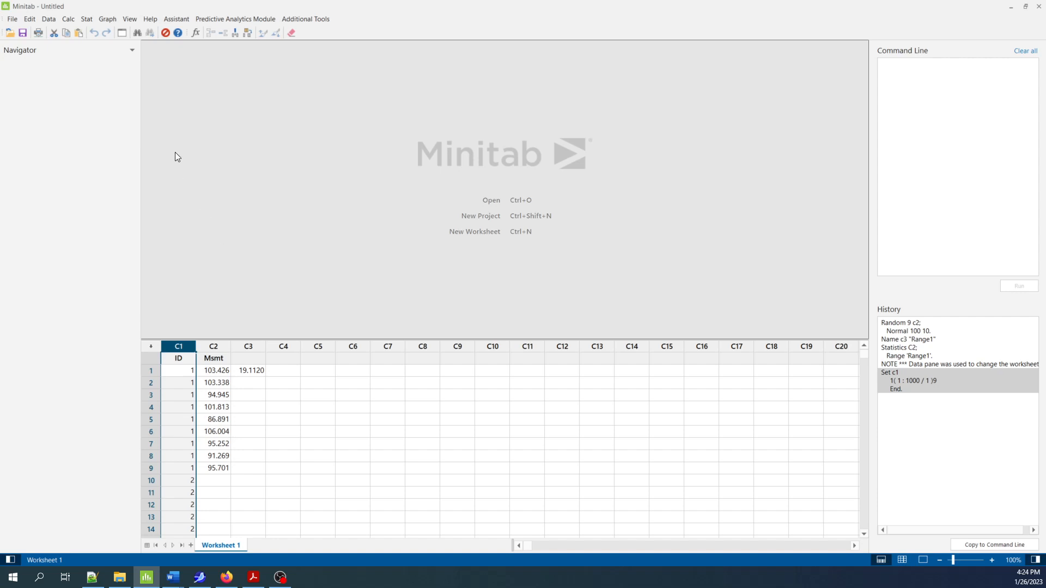
Regenerate the normal random data in column C2 with 9000 rows
click(214, 346)
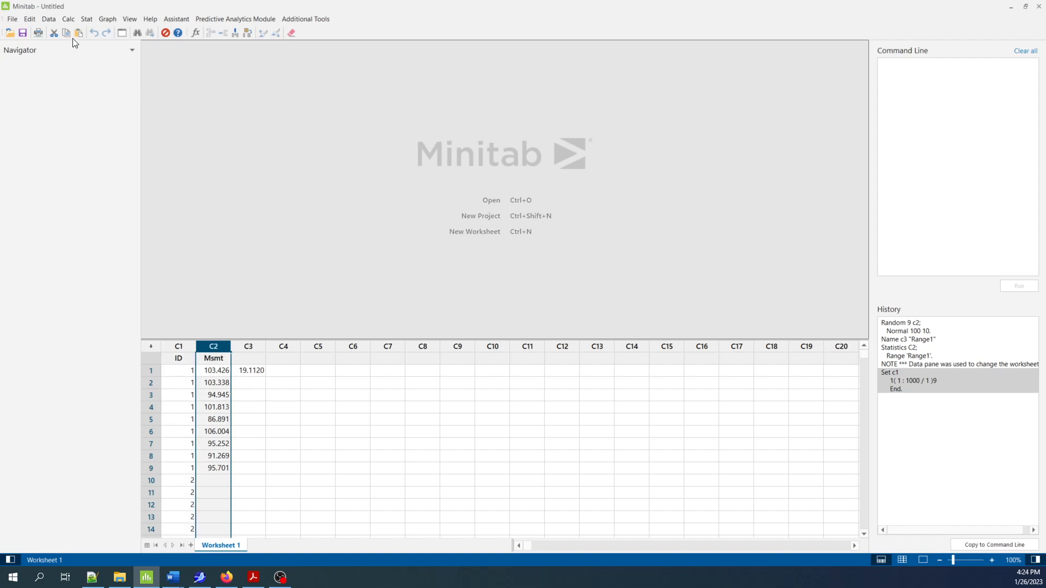
click(68, 19)
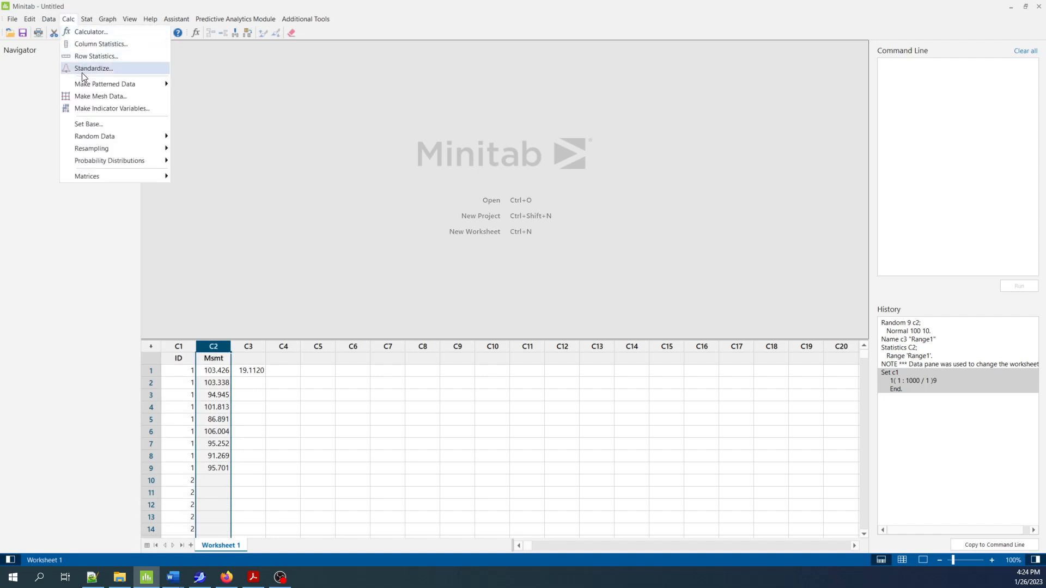
mouse_move(116, 141)
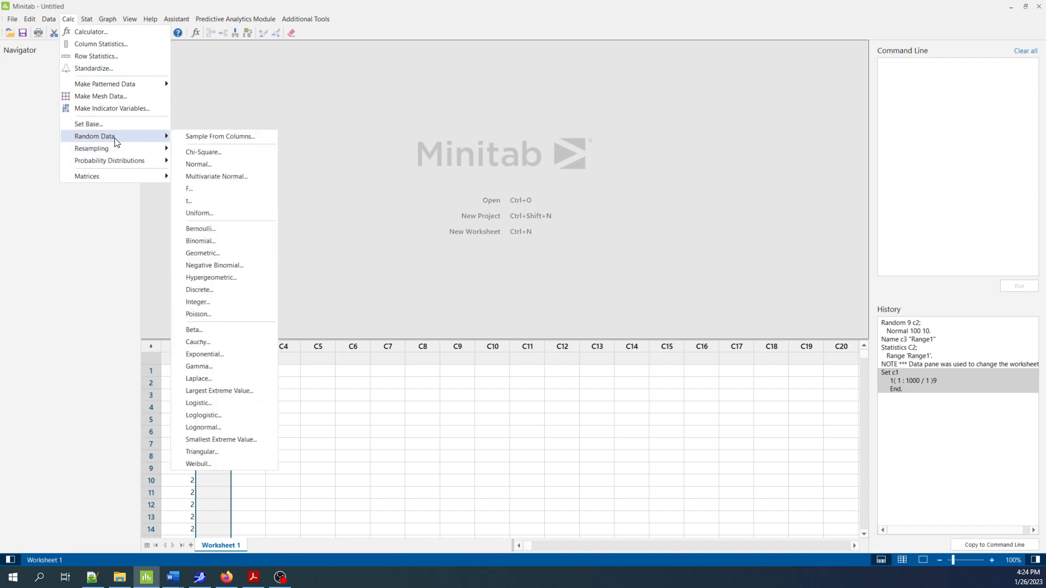
click(208, 165)
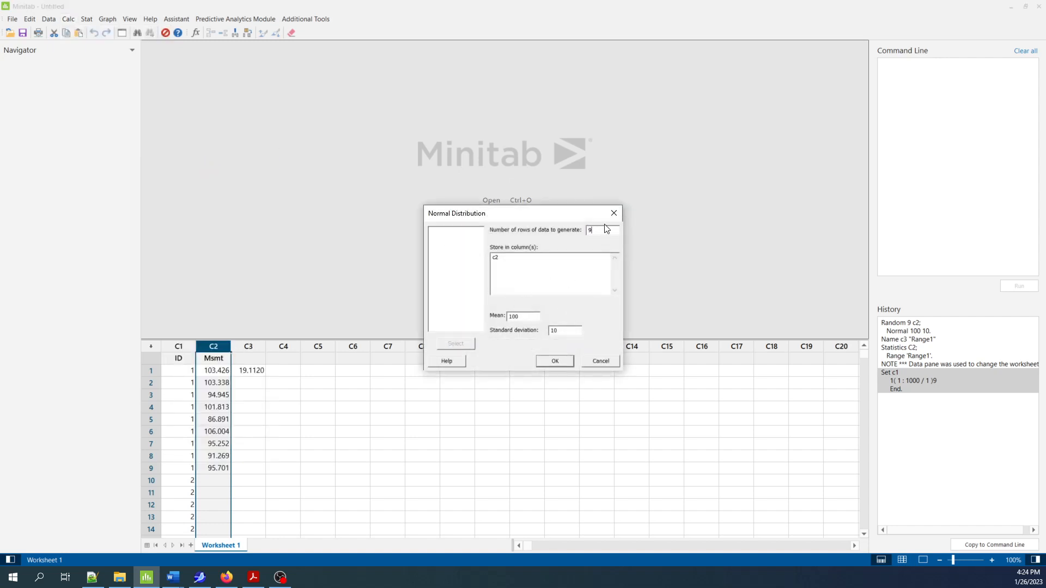
text(000)
click(554, 362)
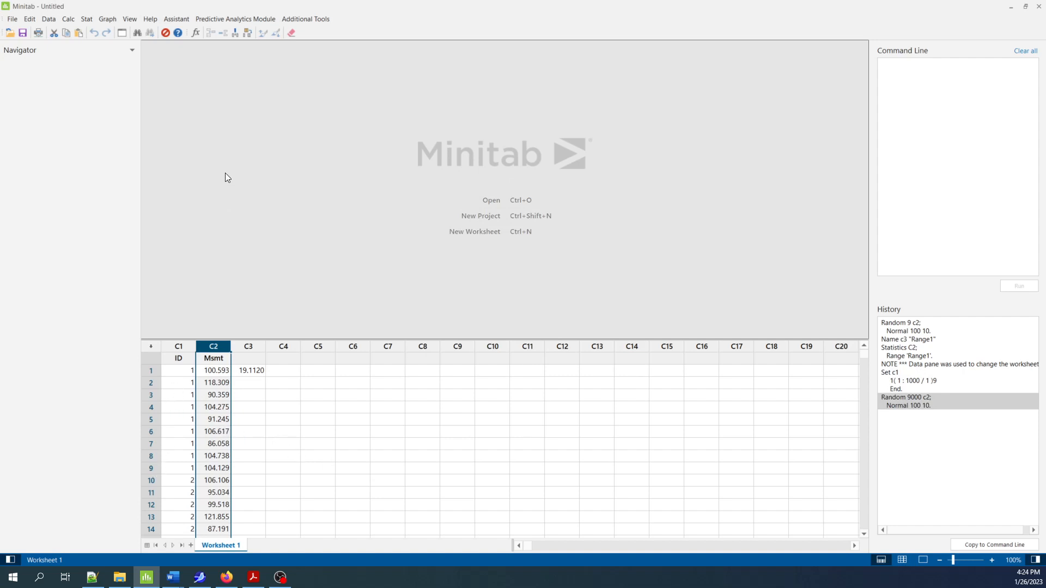
Store descriptive statistics for column C2 using ID as the By variable
click(86, 18)
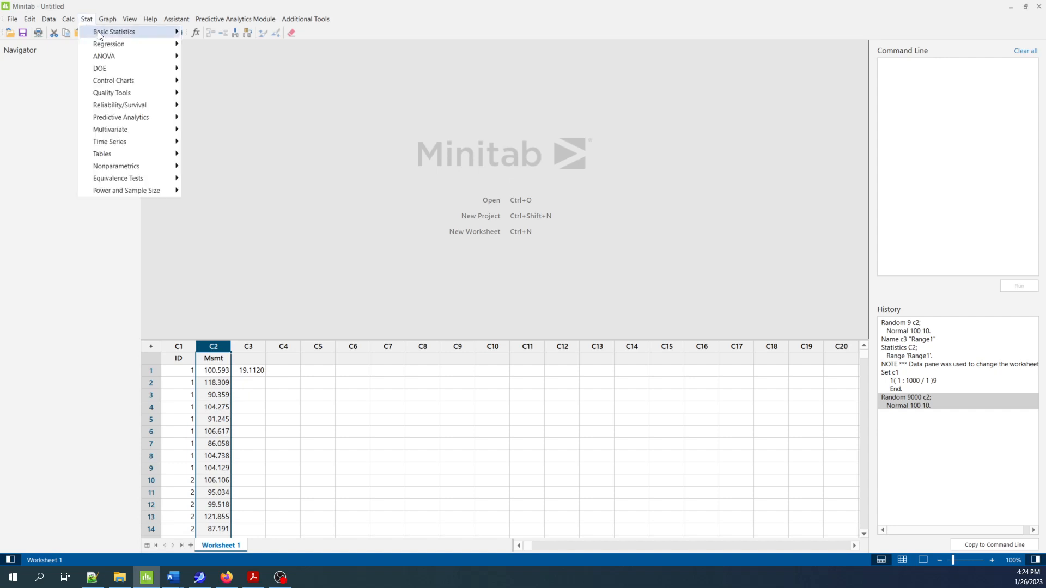
mouse_move(106, 35)
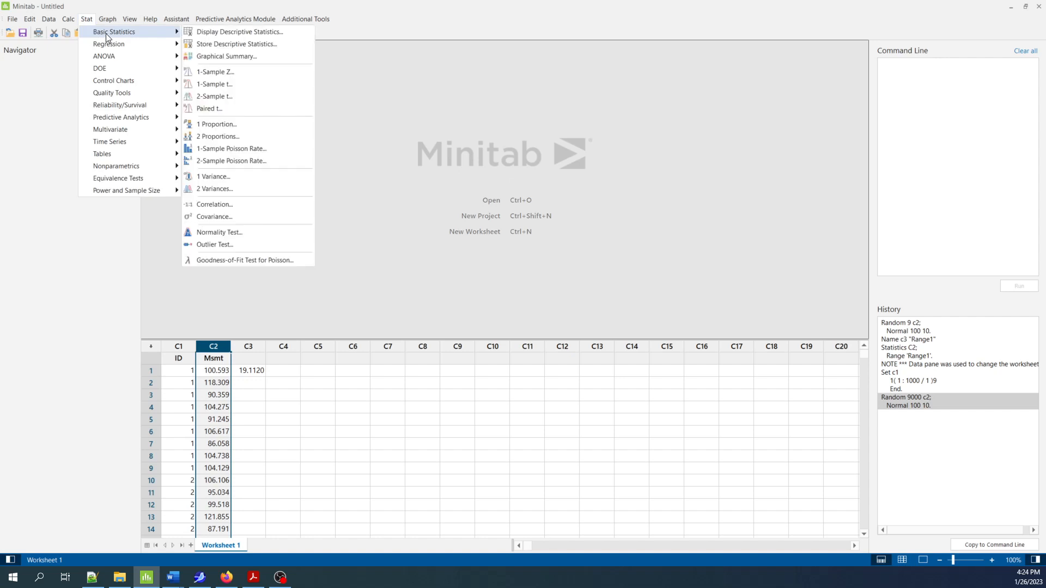
click(252, 46)
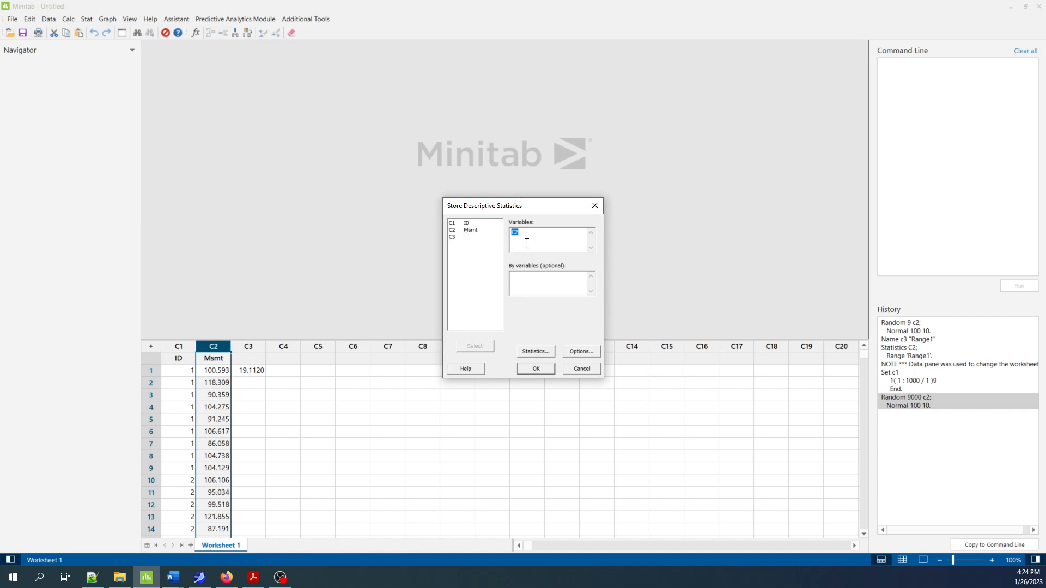
click(529, 284)
double_click(466, 226)
click(251, 351)
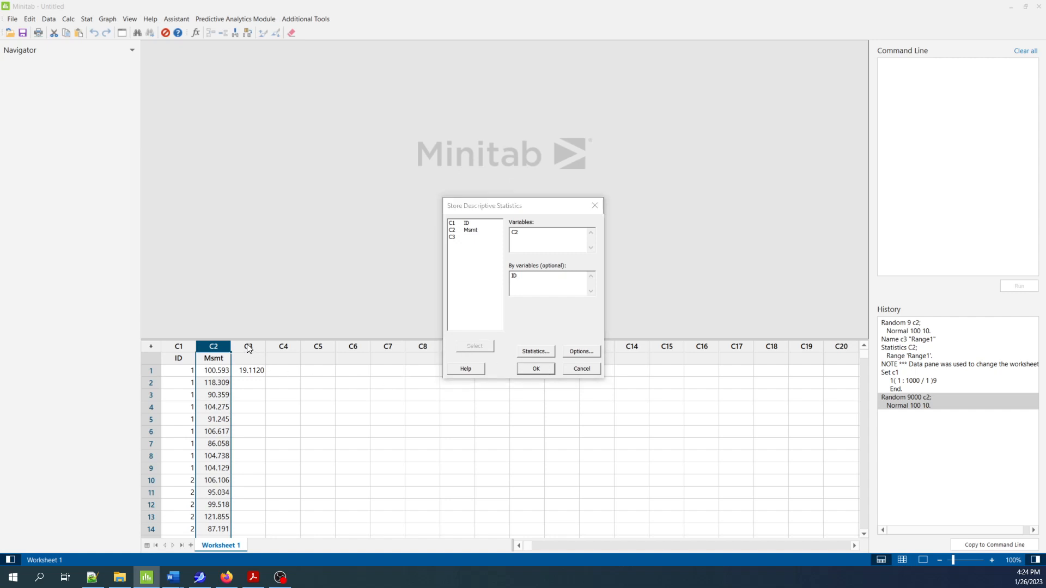
click(537, 369)
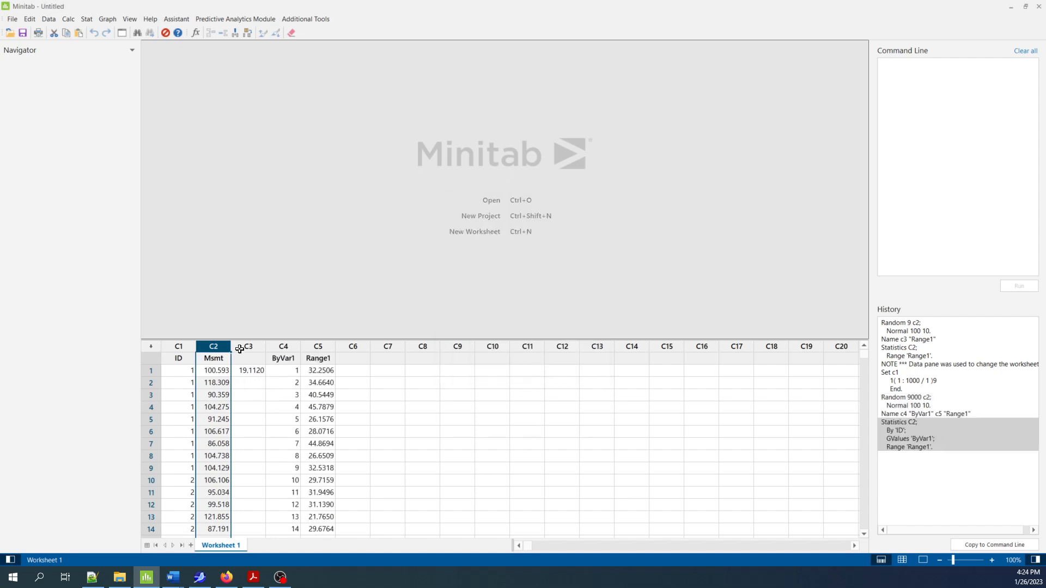
Delete the unnamed column C3 that holds the single leftover range value
click(256, 349)
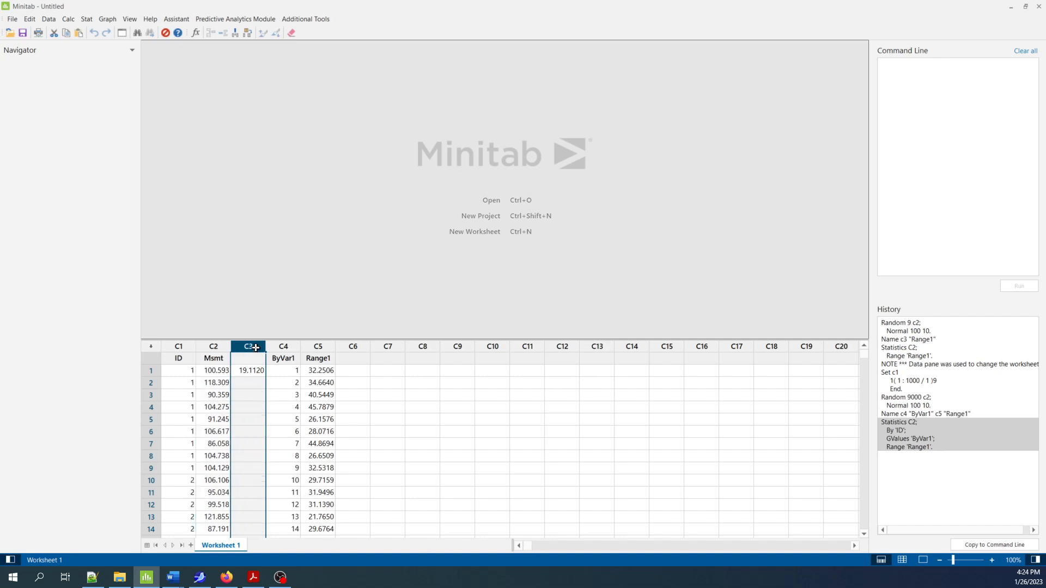
right_click(256, 349)
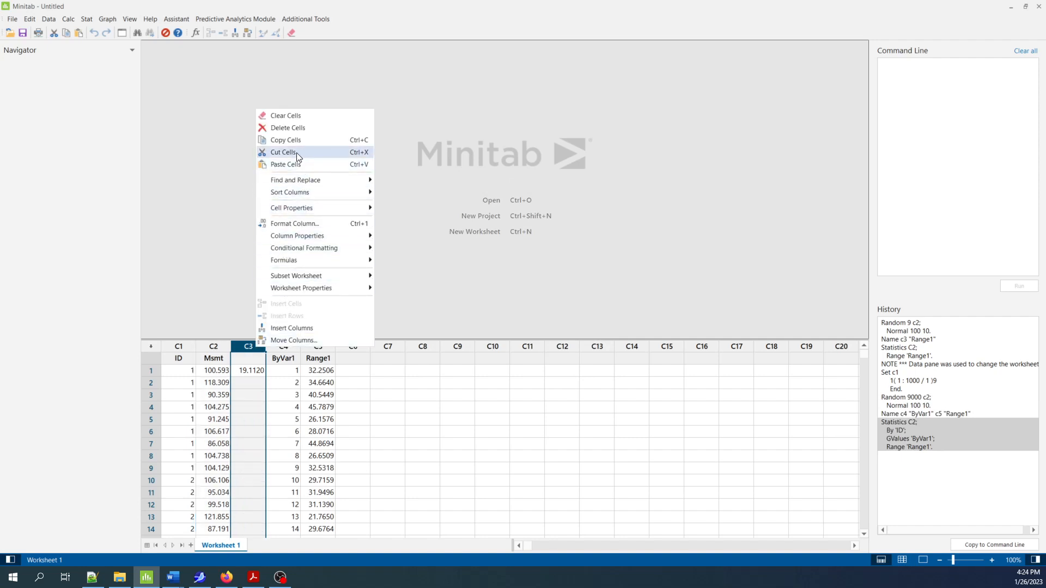
mouse_move(305, 183)
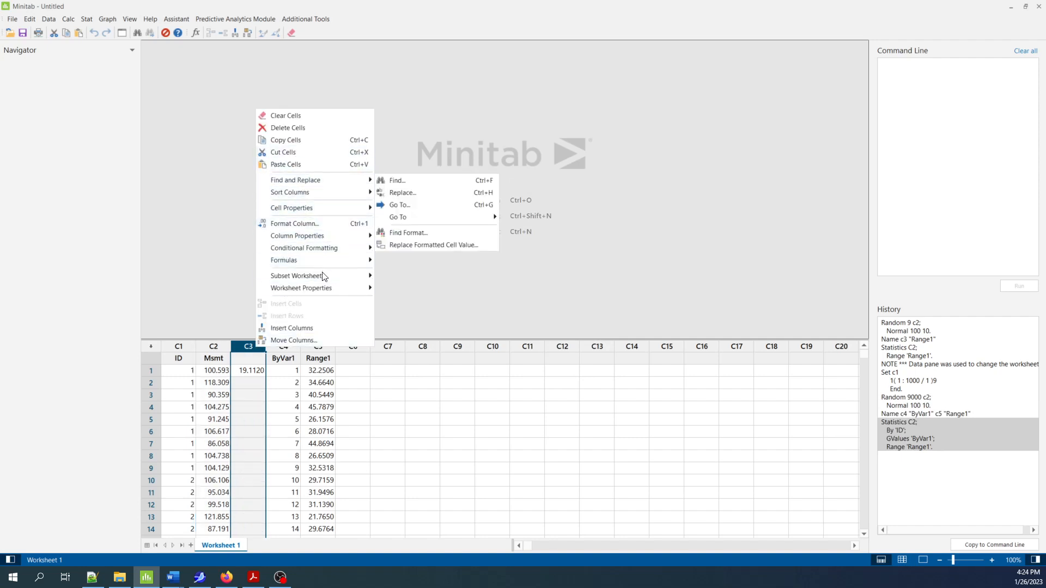
click(292, 129)
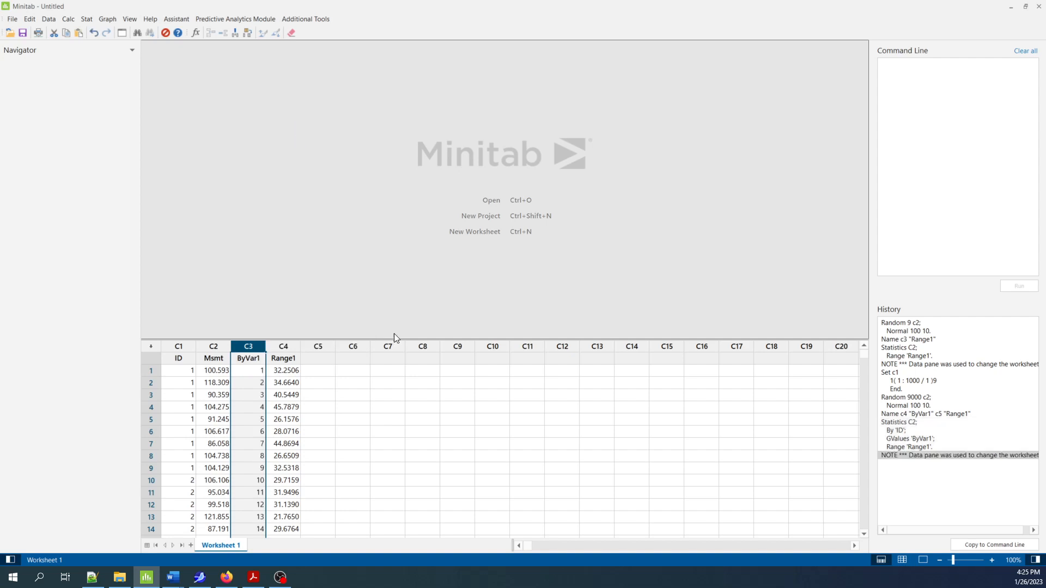
click(358, 425)
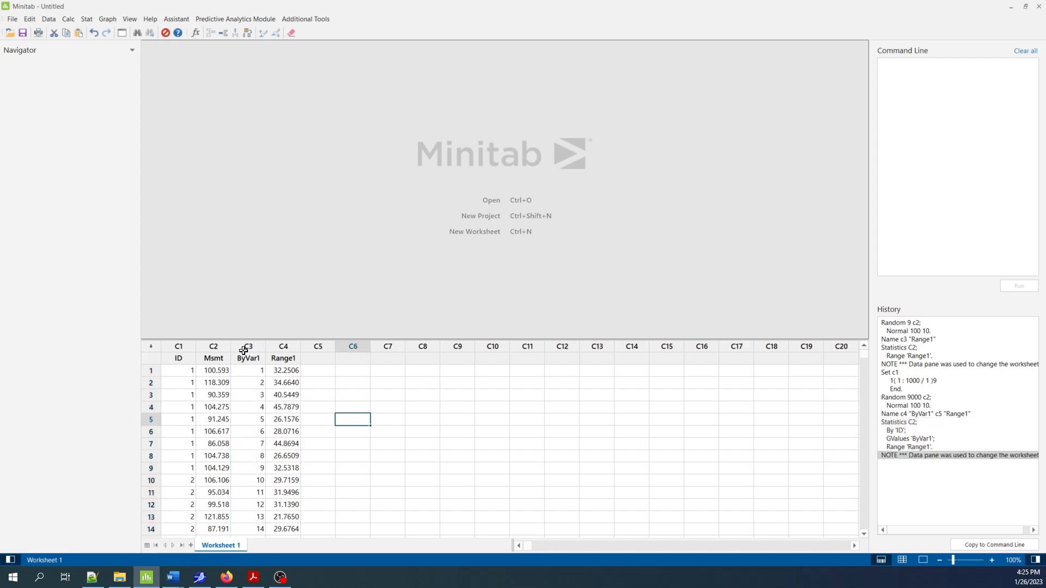
Name the empty column C5 R/sigma
click(283, 347)
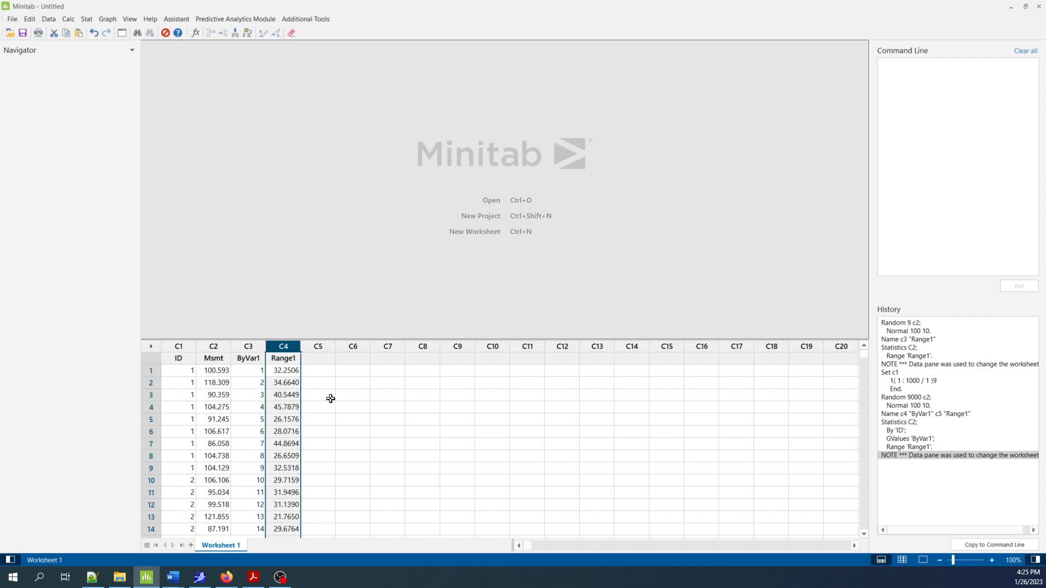
click(321, 359)
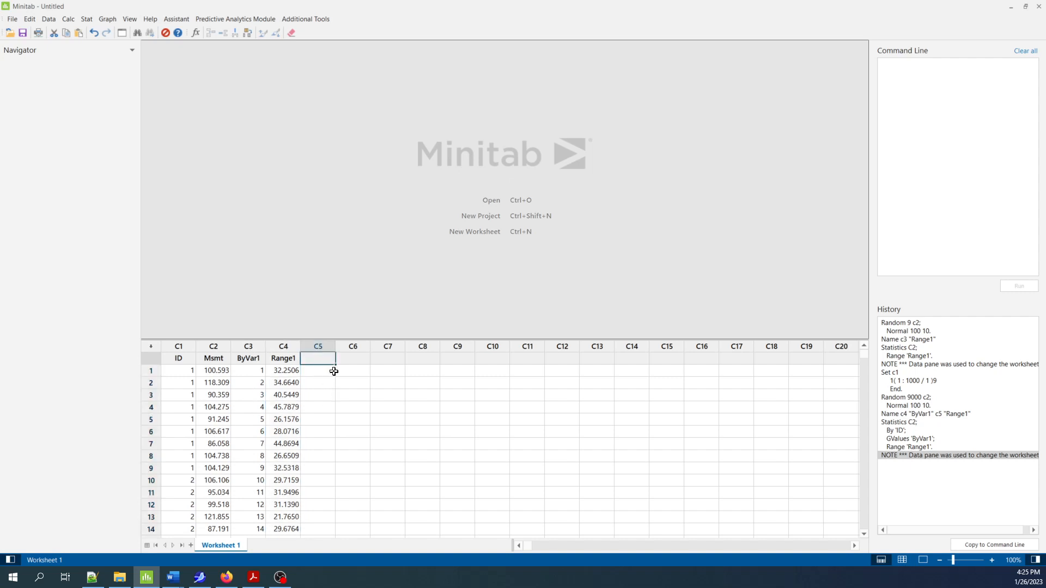
text(R)
text(/soi)
key(BackSpace)
key(BackSpace)
key(BackSpace)
text(igma)
key(Return)
click(319, 358)
Fill column C5 with the ranges divided by sigma by running the command let c5 = c4 / 10
click(68, 19)
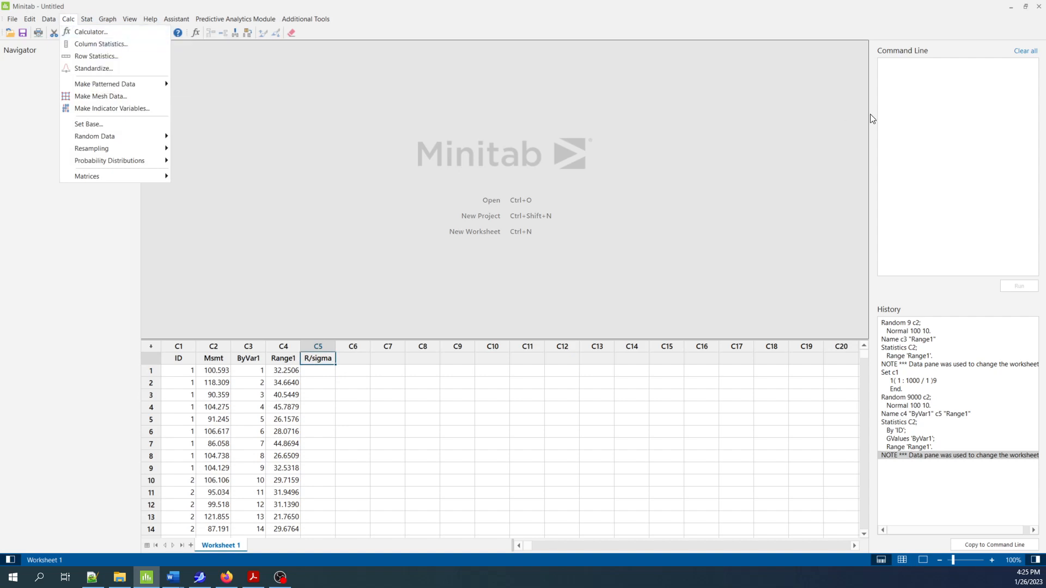
click(908, 104)
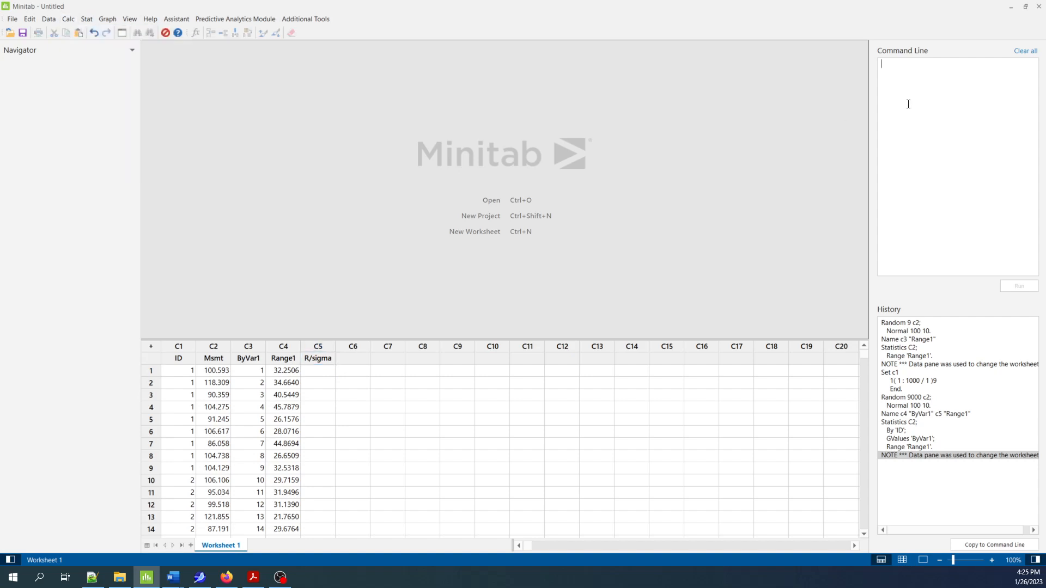
text(let c5 = c4 / 10)
click(1015, 286)
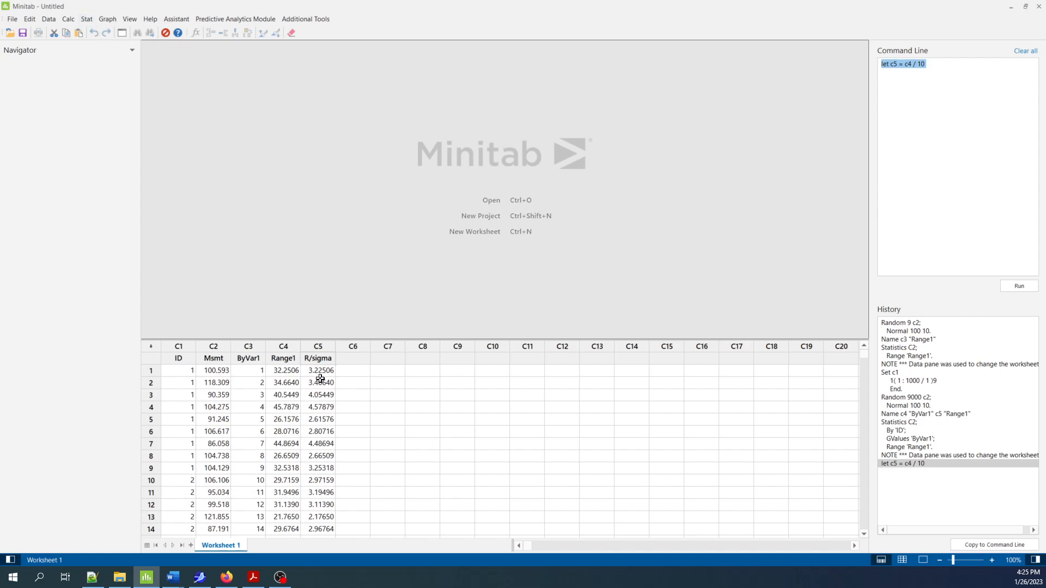
Create a graphical summary of the R/sigma column, keeping the 95.0 confidence level
click(68, 20)
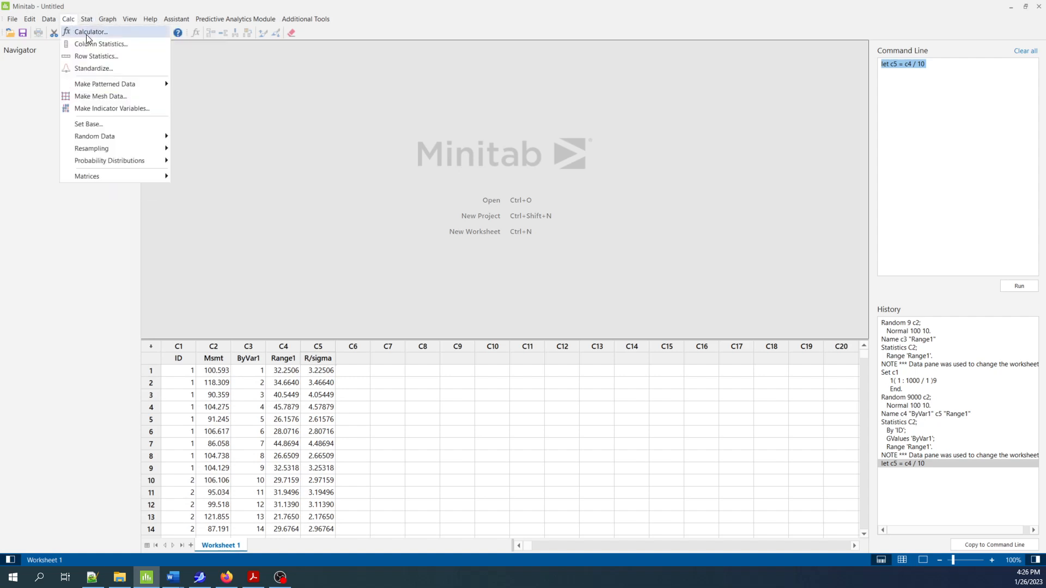
mouse_move(90, 22)
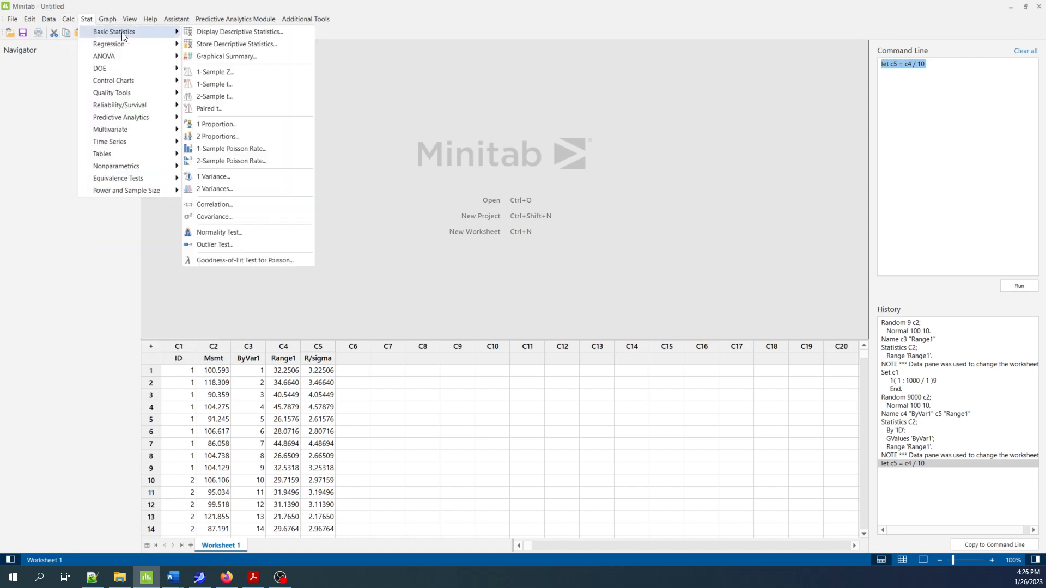
click(237, 57)
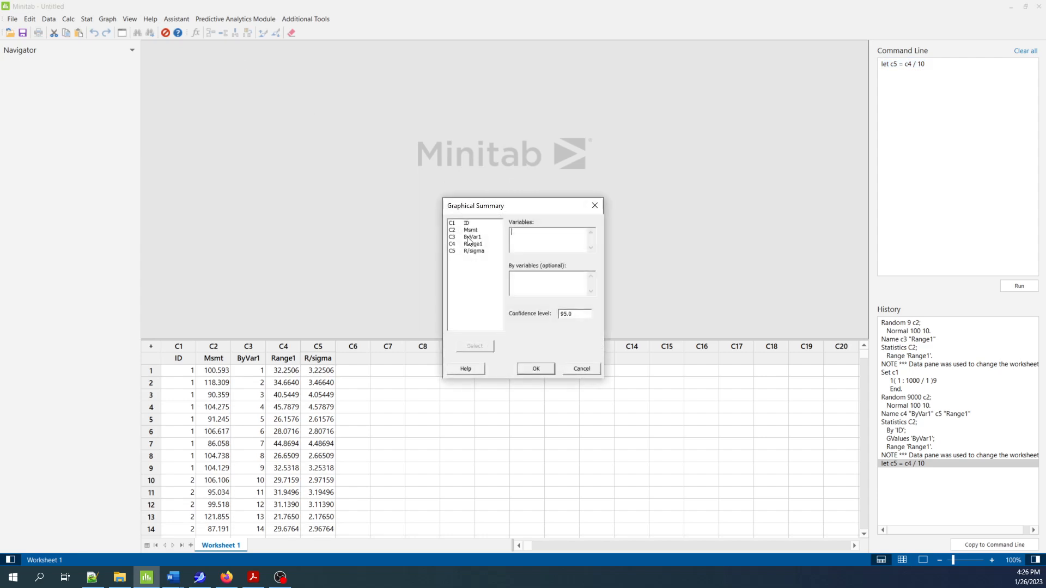
double_click(474, 251)
click(538, 369)
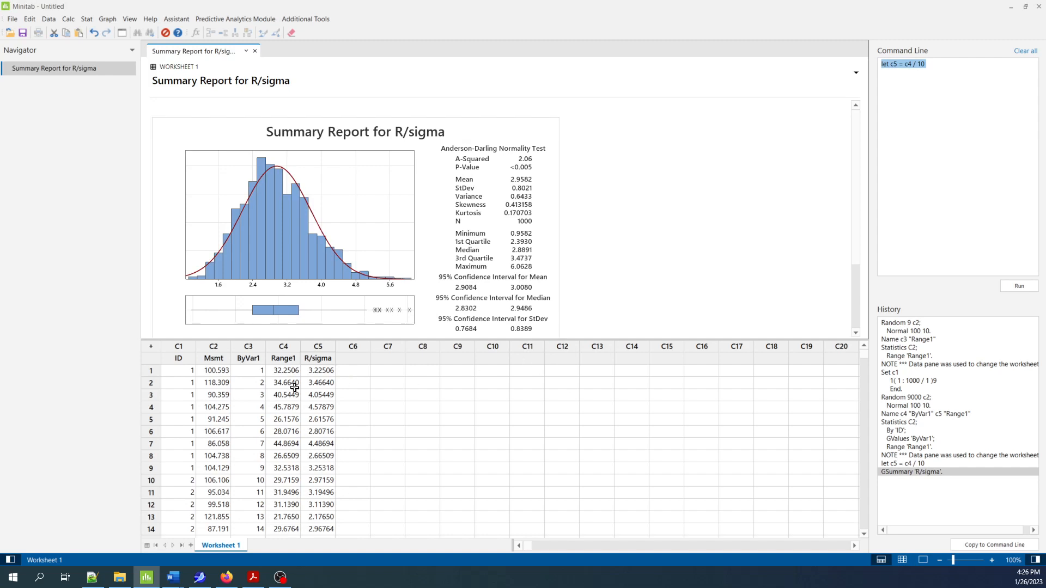